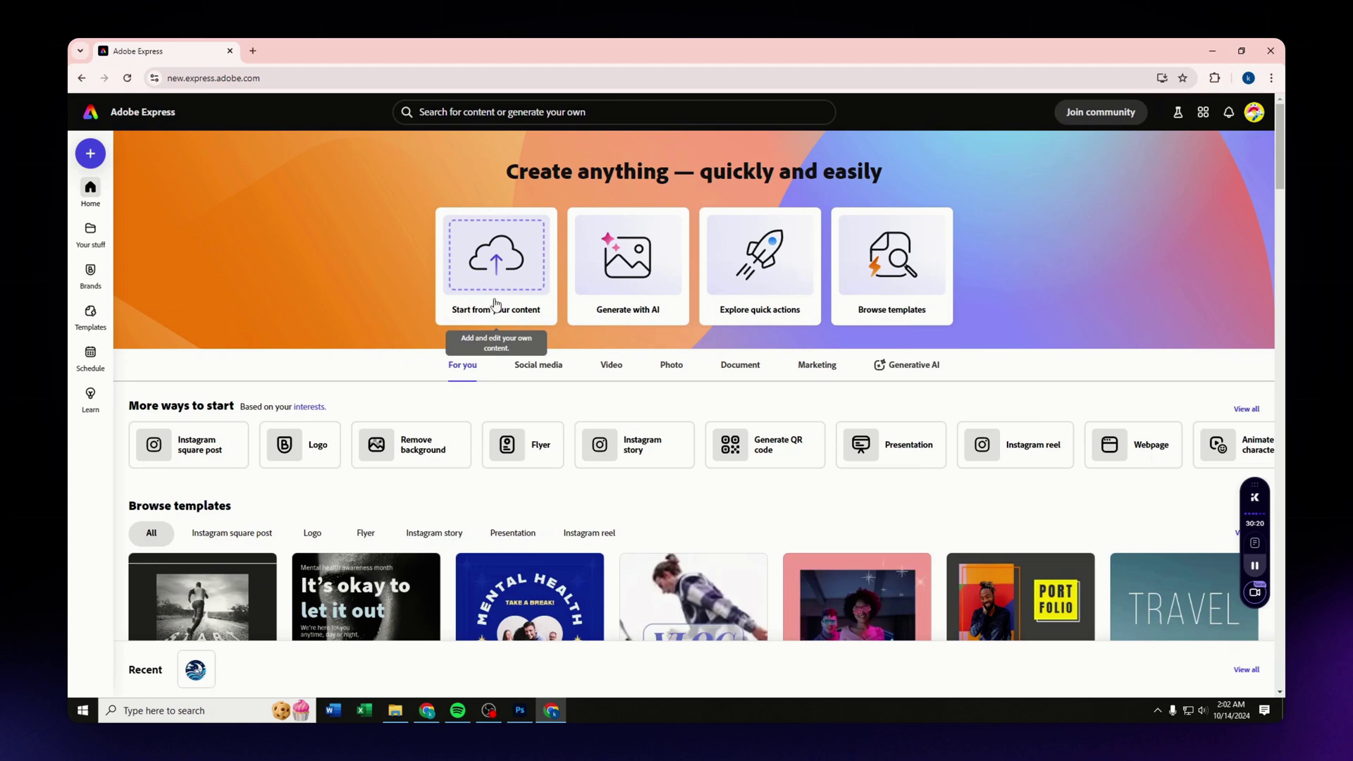
# Create a new design from the curly-haired portrait photo at its original aspect ratio.
pyautogui.click(499, 276)
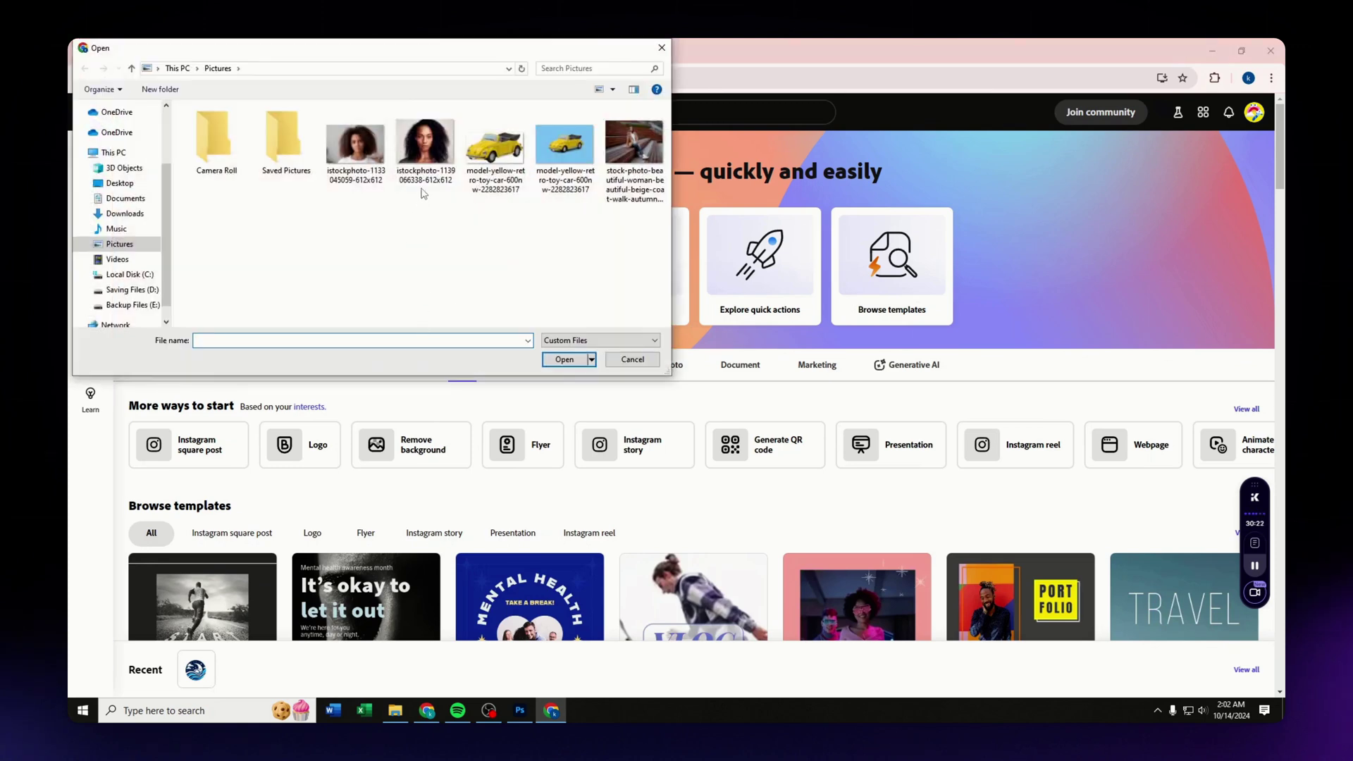
pyautogui.doubleClick(421, 148)
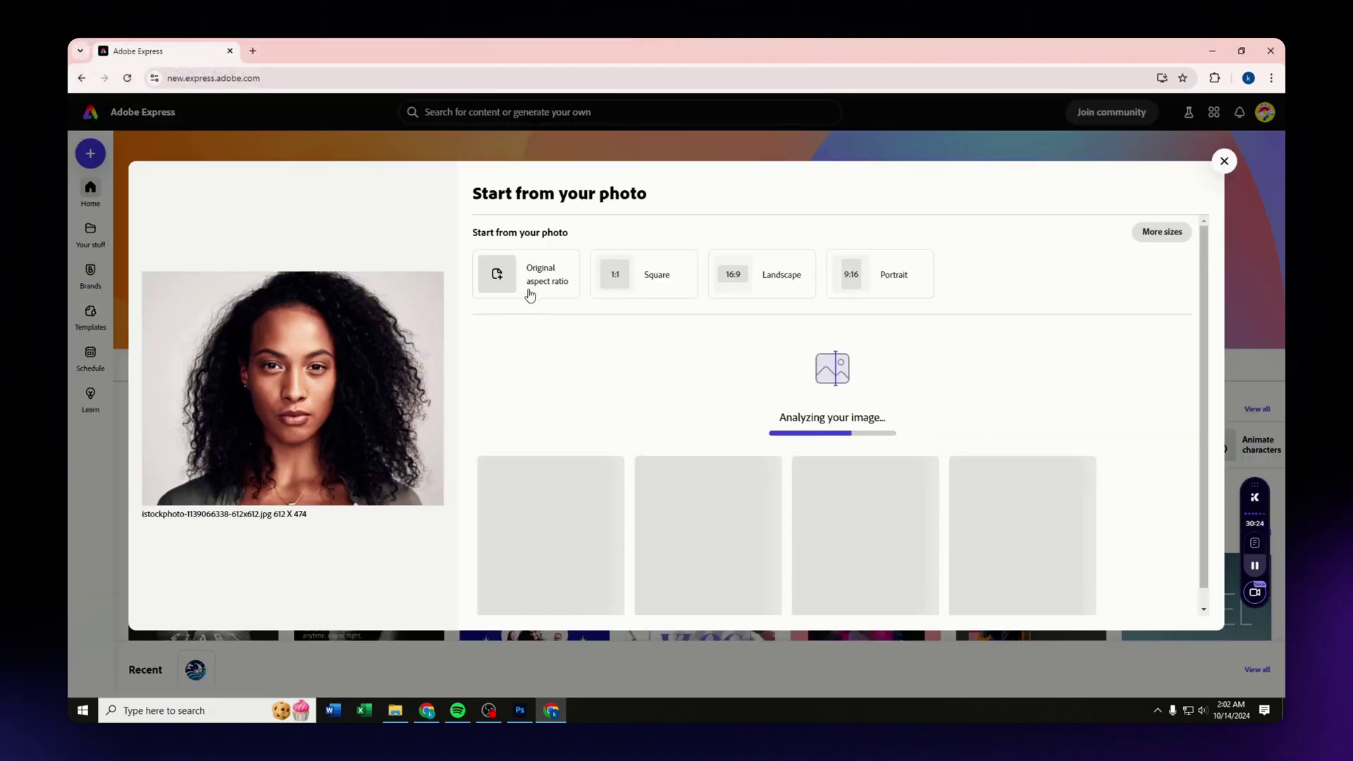
pyautogui.click(537, 288)
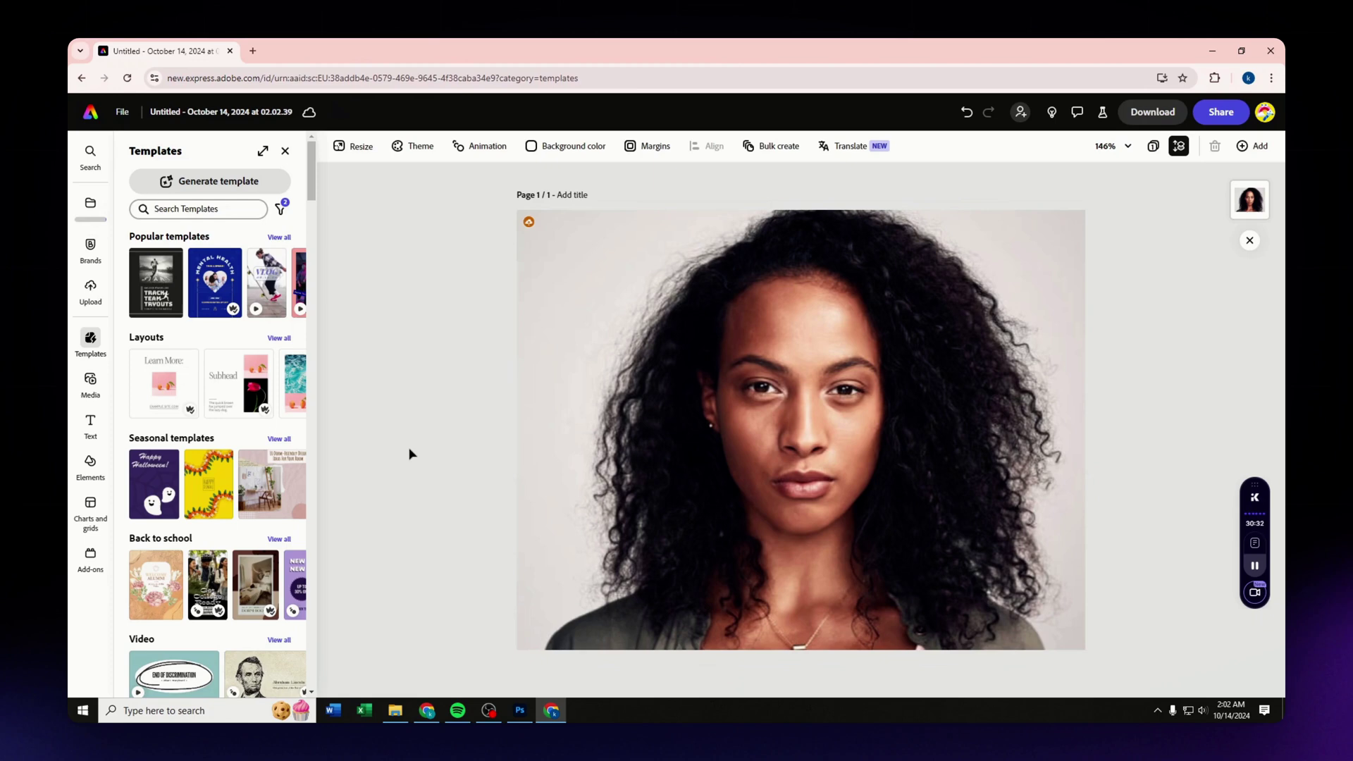
# Select the portrait and show its Adjustments panel with the Light section sliders.
pyautogui.click(744, 497)
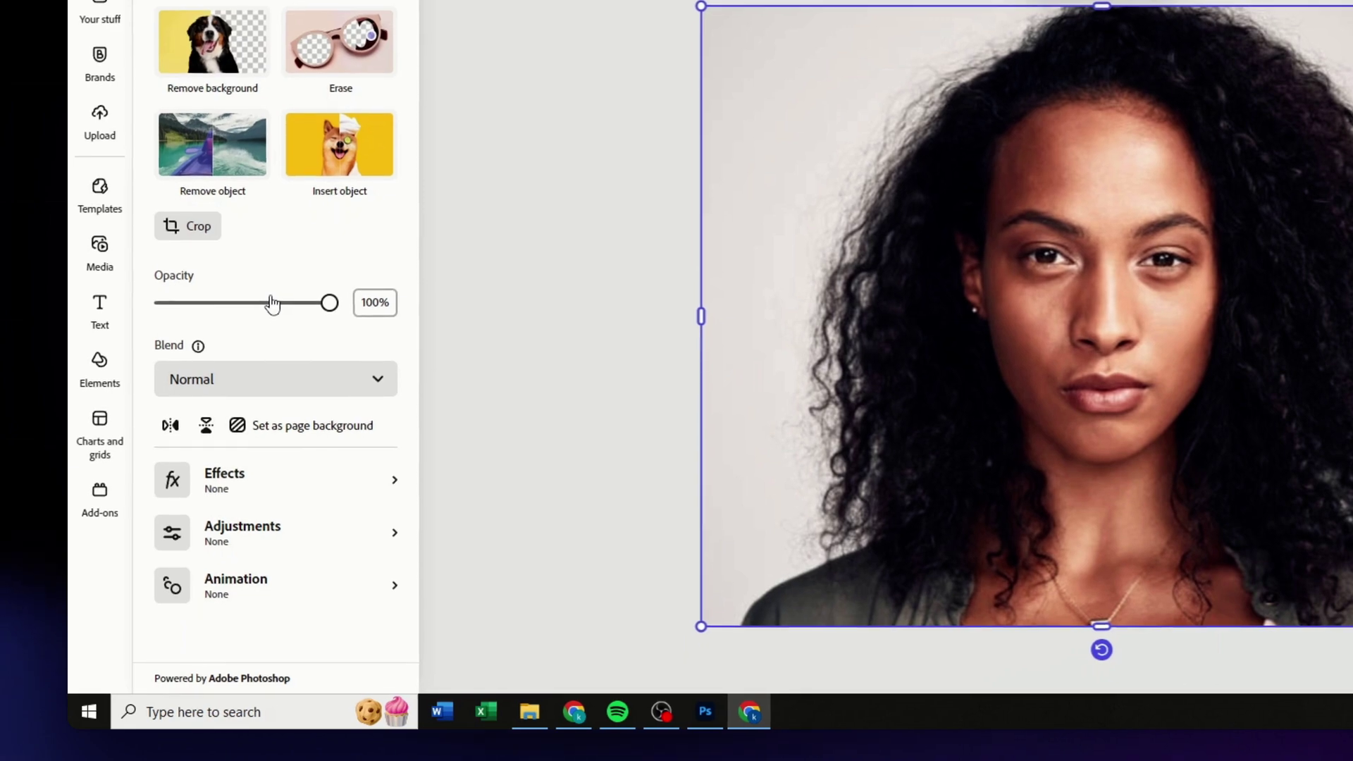
pyautogui.click(248, 539)
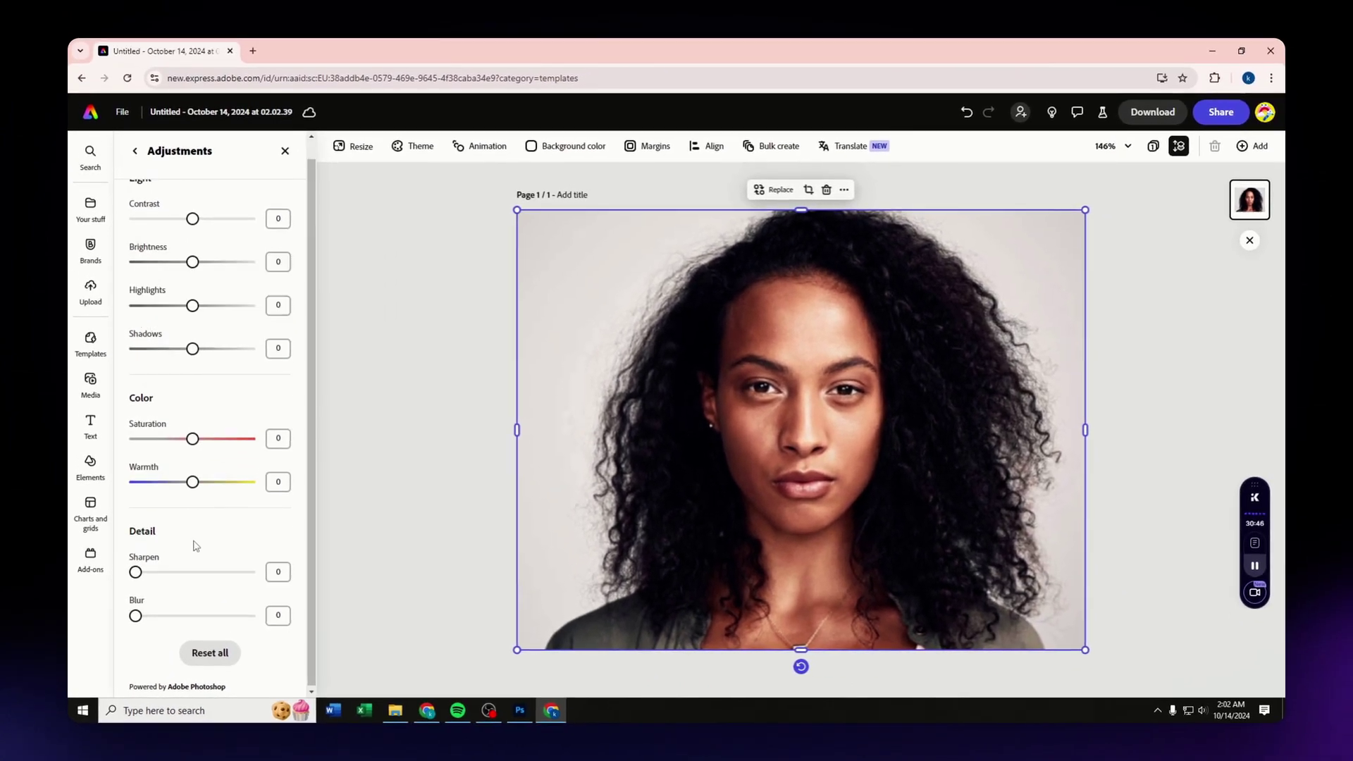
pyautogui.scroll(1, 193, 547)
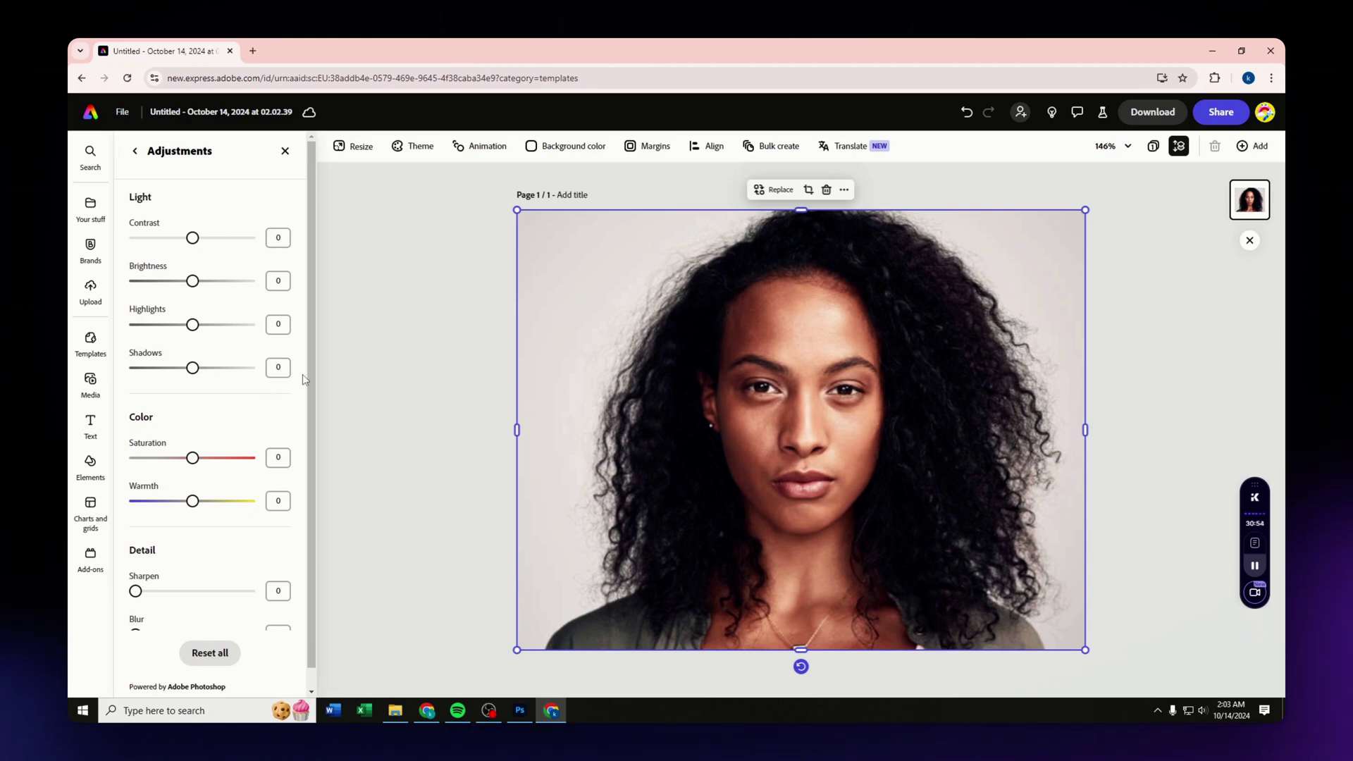
# Set the portrait's Contrast to -4, Brightness 15, Highlights -9 and Shadows 20.
pyautogui.moveTo(192, 244); pyautogui.dragTo(184, 241)
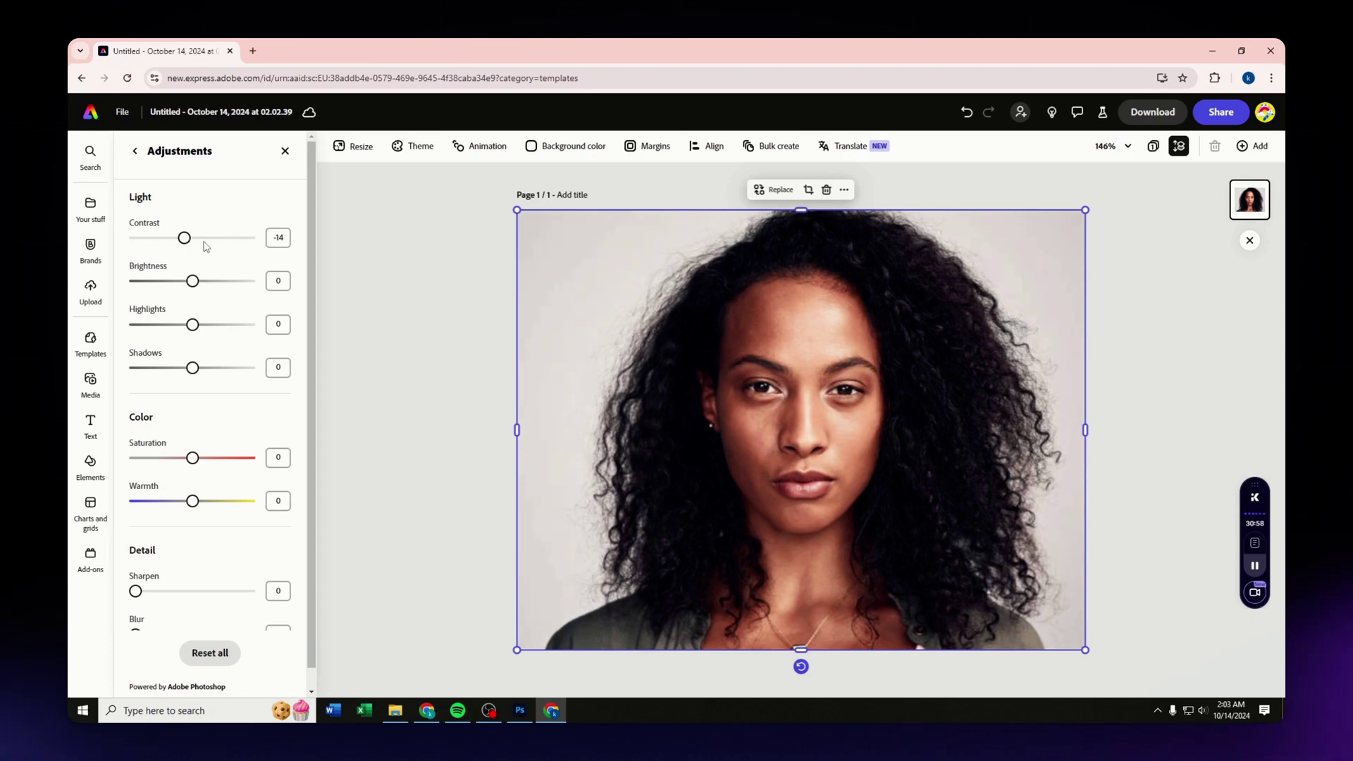
pyautogui.moveTo(215, 244); pyautogui.dragTo(202, 243)
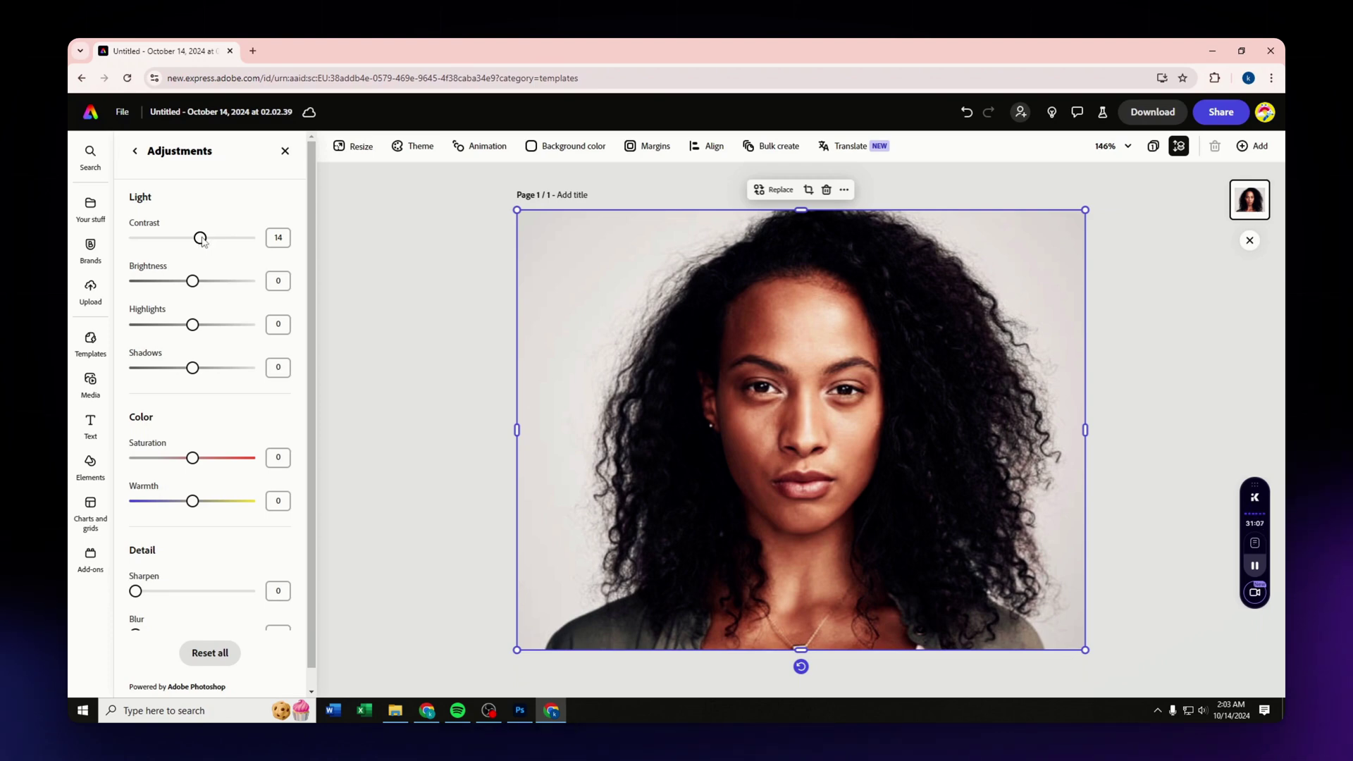
pyautogui.moveTo(200, 241)
pyautogui.mouseDown()
pyautogui.moveTo(186, 243)
pyautogui.moveTo(210, 264)
pyautogui.moveTo(192, 305)
pyautogui.moveTo(203, 304)
pyautogui.moveTo(179, 307)
pyautogui.moveTo(180, 350)
pyautogui.moveTo(205, 352)
pyautogui.mouseUp()
pyautogui.scroll(-1, 205, 311)
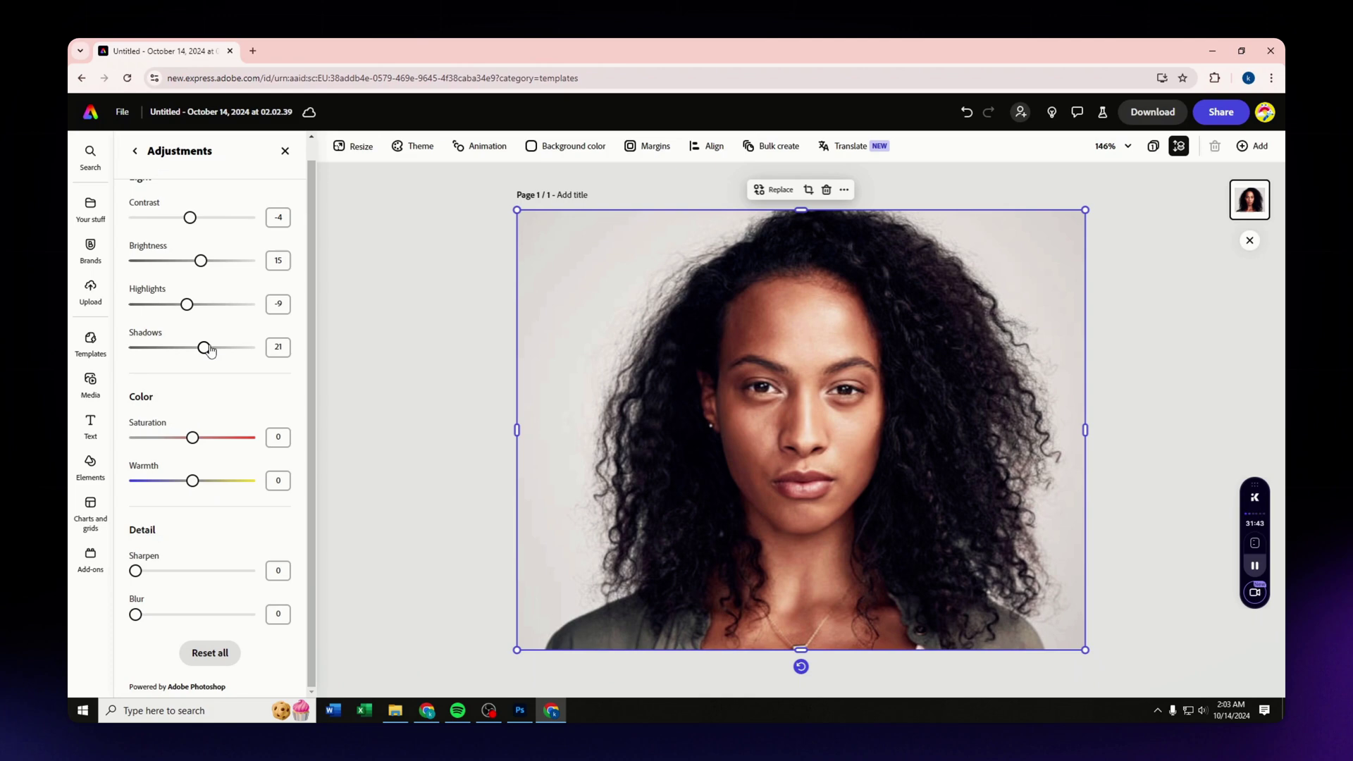
pyautogui.moveTo(210, 351)
pyautogui.mouseDown()
pyautogui.moveTo(187, 349)
pyautogui.moveTo(222, 350)
pyautogui.moveTo(206, 351)
pyautogui.mouseUp()
# Raise the portrait's Saturation to 10 and Warmth to 5 in the Color section.
pyautogui.moveTo(198, 444)
pyautogui.mouseDown()
pyautogui.moveTo(215, 439)
pyautogui.moveTo(173, 445)
pyautogui.moveTo(201, 444)
pyautogui.moveTo(181, 442)
pyautogui.moveTo(202, 443)
pyautogui.moveTo(195, 484)
pyautogui.mouseUp()
# Increase the portrait's Sharpen level in the Detail section to about 16.
pyautogui.moveTo(136, 571)
pyautogui.mouseDown()
pyautogui.moveTo(166, 573)
pyautogui.moveTo(142, 577)
pyautogui.mouseUp()
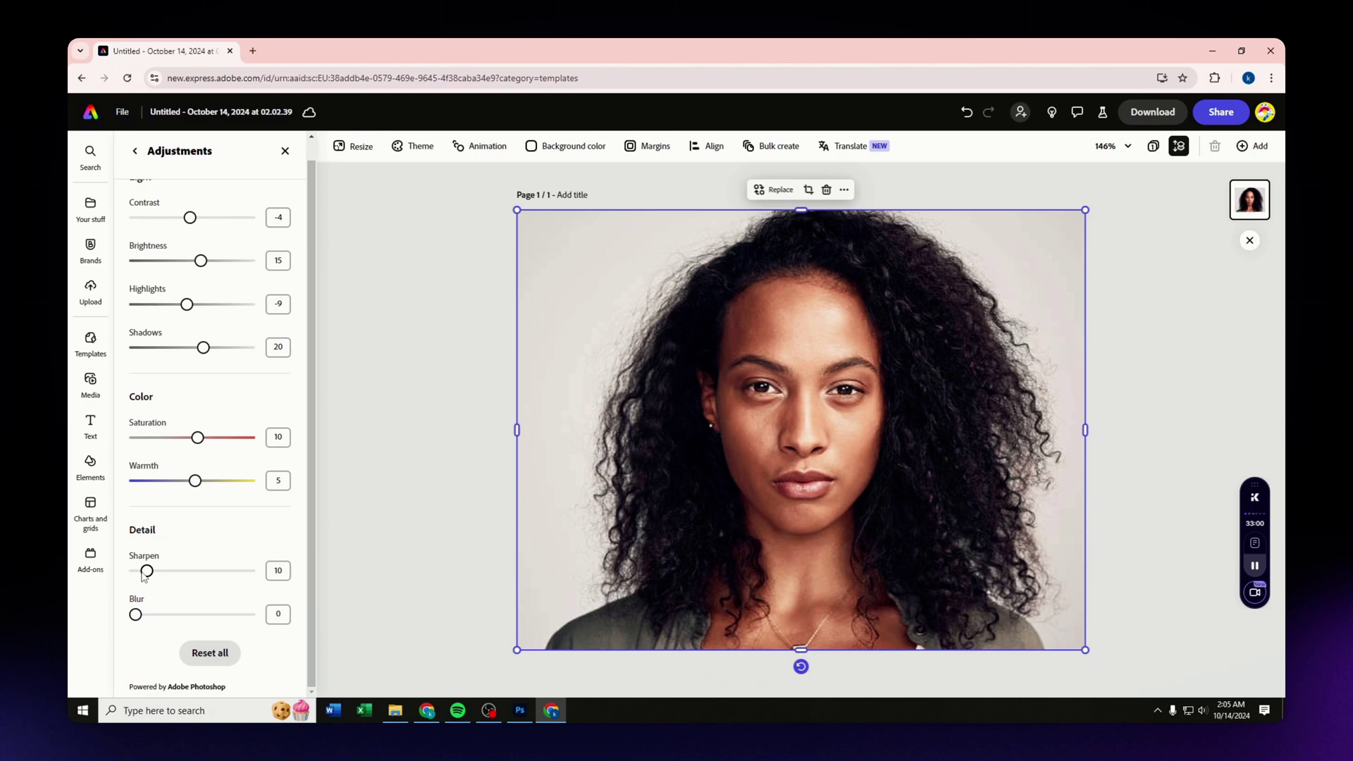
pyautogui.moveTo(143, 577)
pyautogui.mouseDown()
pyautogui.moveTo(258, 577)
pyautogui.moveTo(152, 576)
pyautogui.mouseUp()
# Settle Sharpen at 15, then deselect and reselect the portrait to review applied adjustments.
pyautogui.click(411, 523)
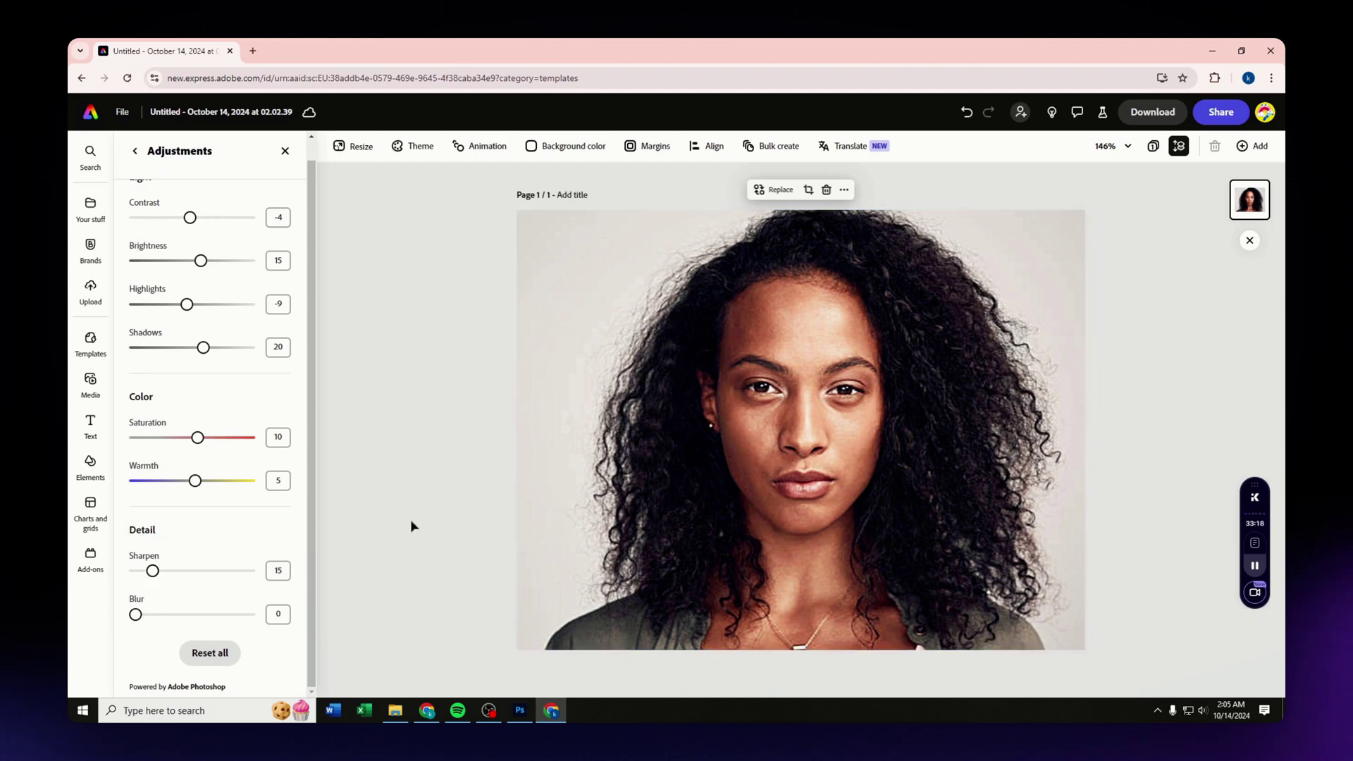
pyautogui.click(387, 553)
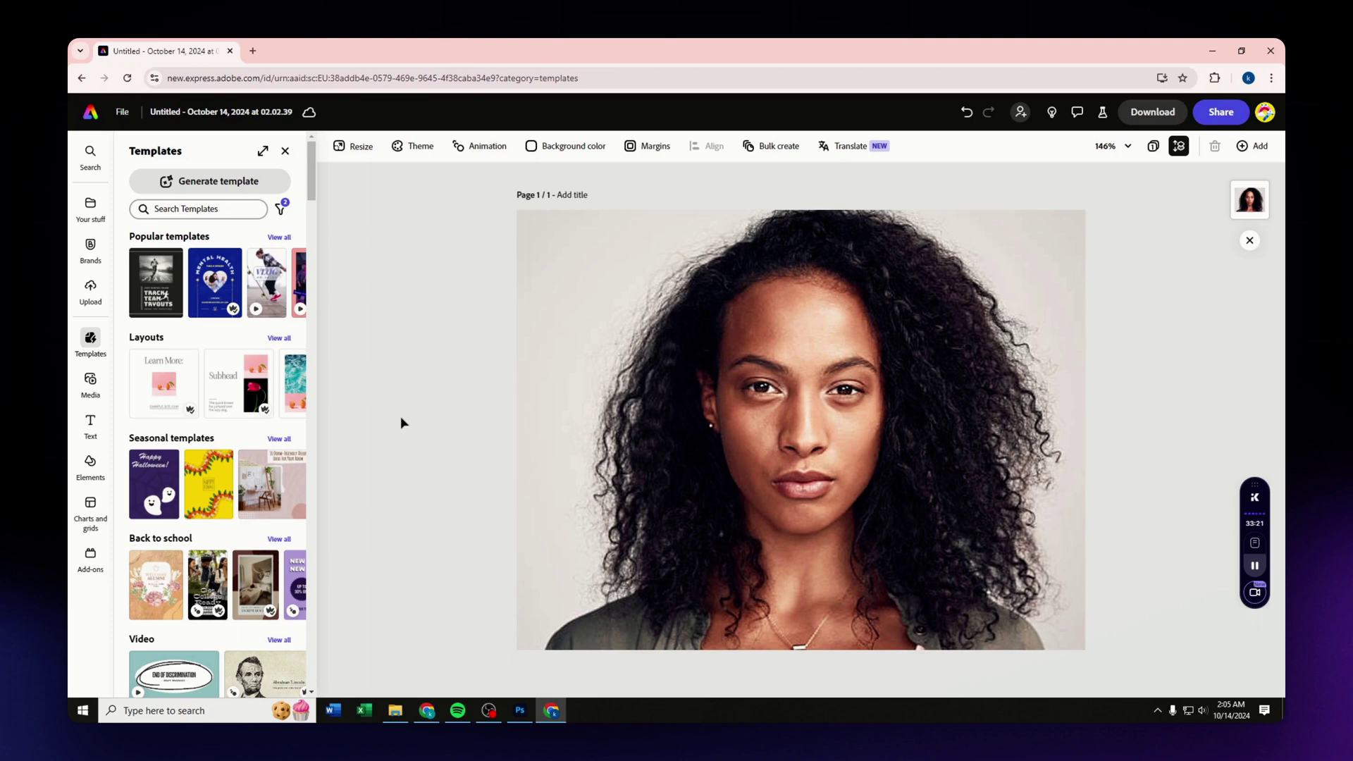
pyautogui.click(563, 344)
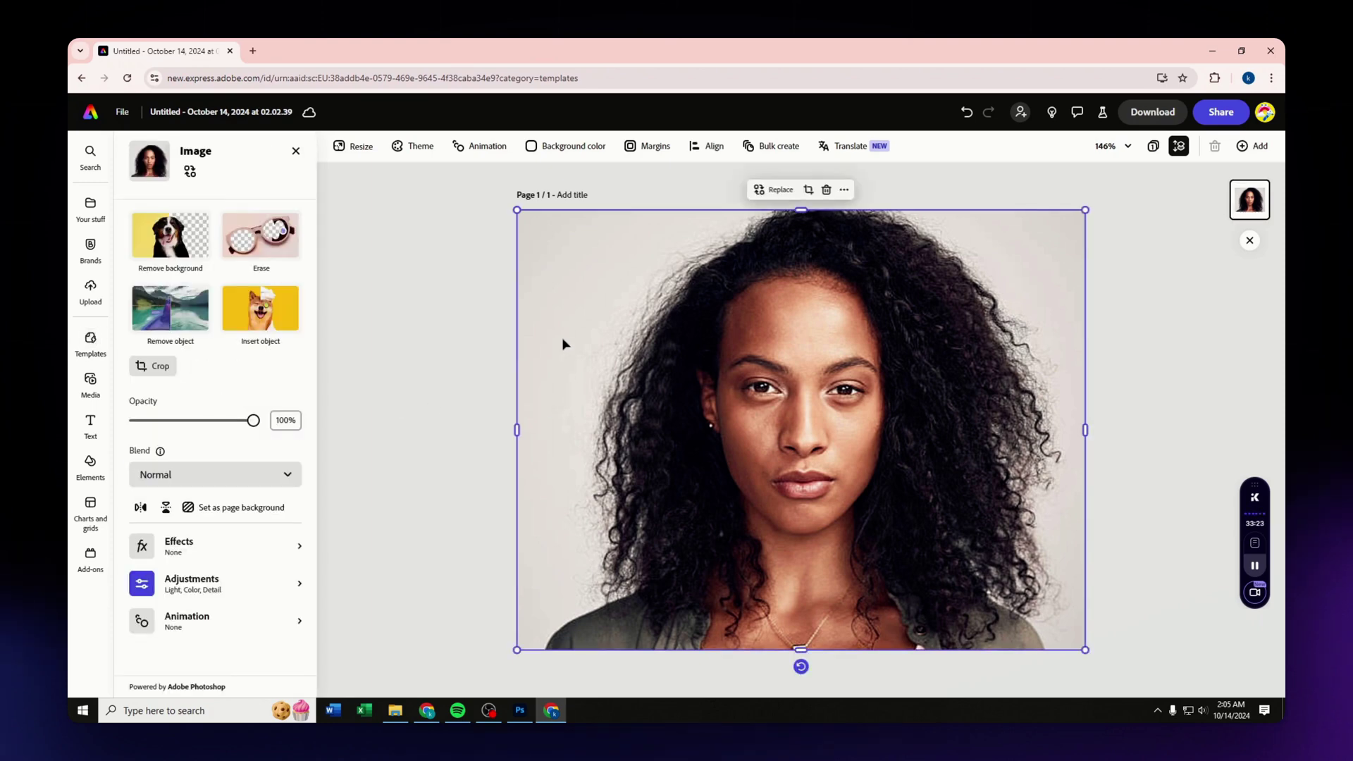